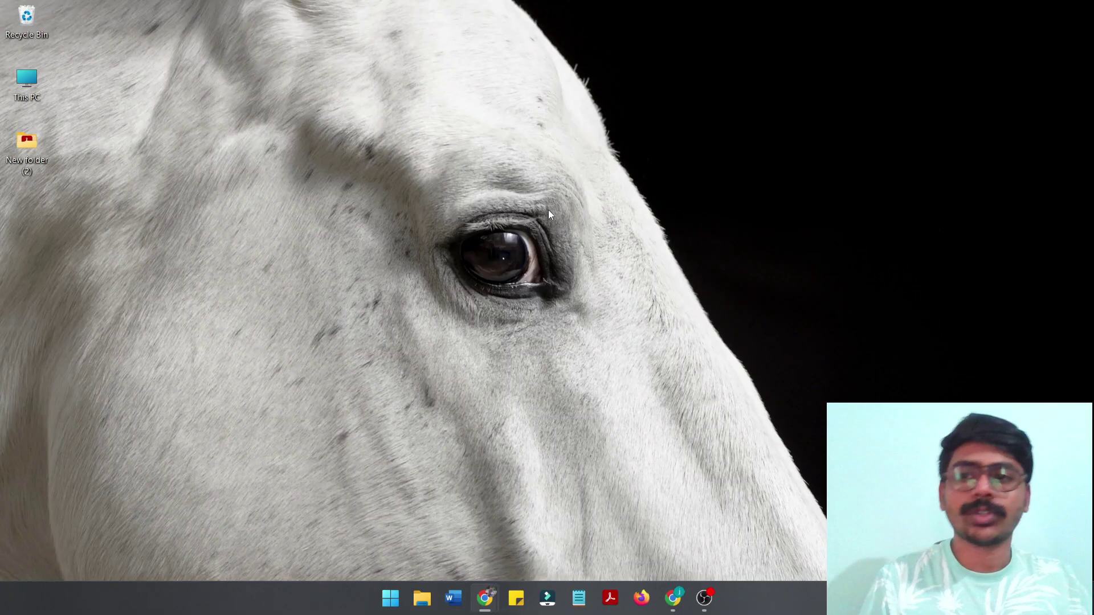
Step: Refresh the desktop and launch the Settings app from Start
right_click(448, 143)
click(527, 204)
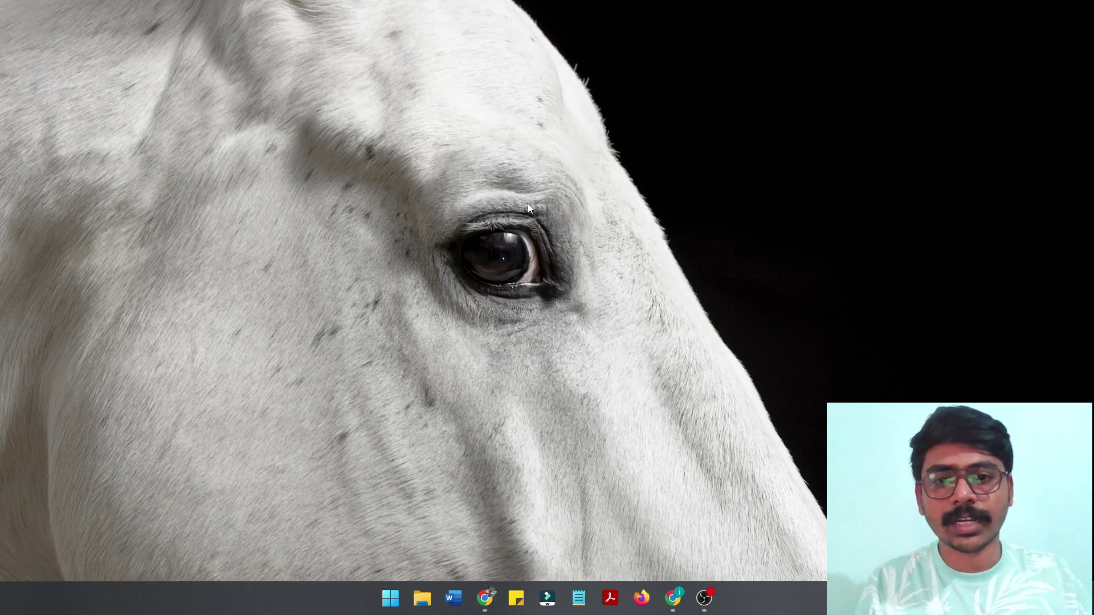
click(386, 596)
click(512, 233)
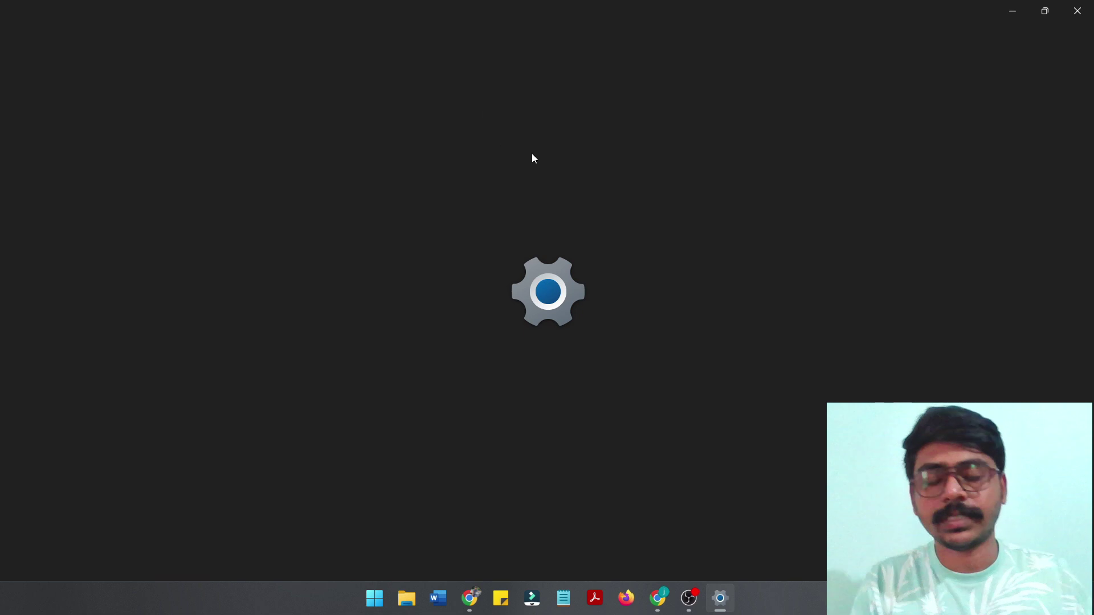
Step: Review Windows specifications on About: Windows 11 Home Single Language, version 22H2
scroll(542, 268, down, 3)
scroll(399, 188, down, 1)
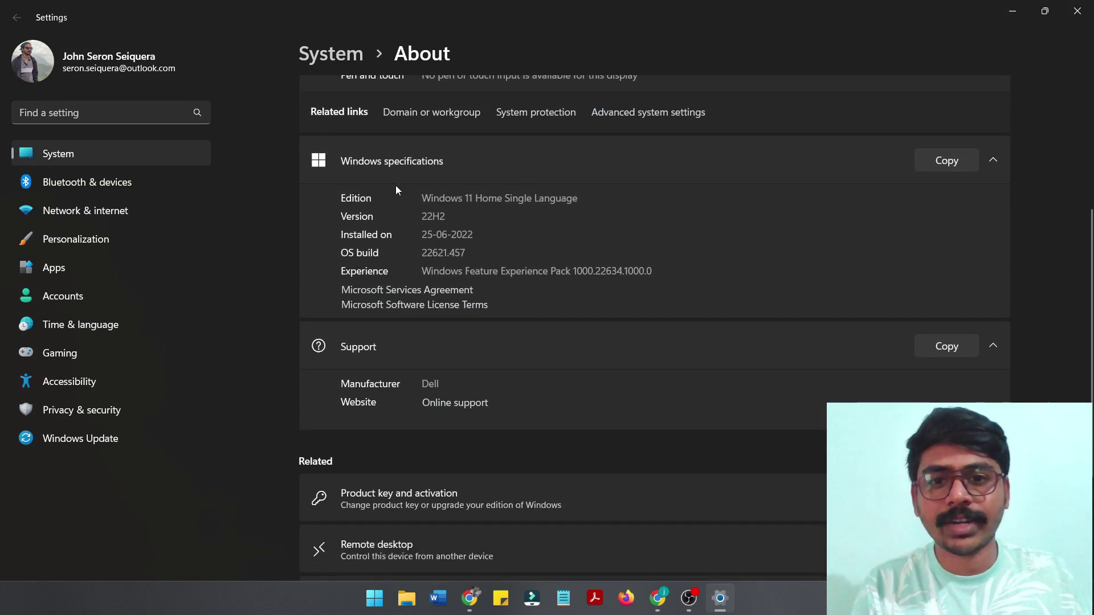
drag(583, 201, 415, 199)
click(510, 231)
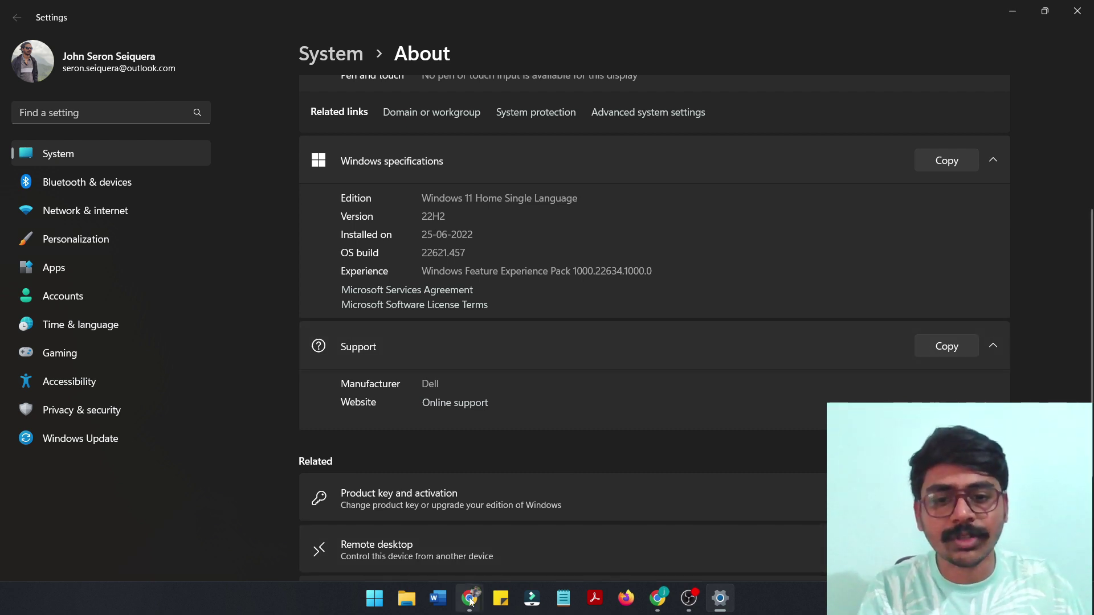
Step: Visit mega.nz's Create Account page in a new Chrome tab, then close that tab
mouse_move(468, 598)
click(525, 521)
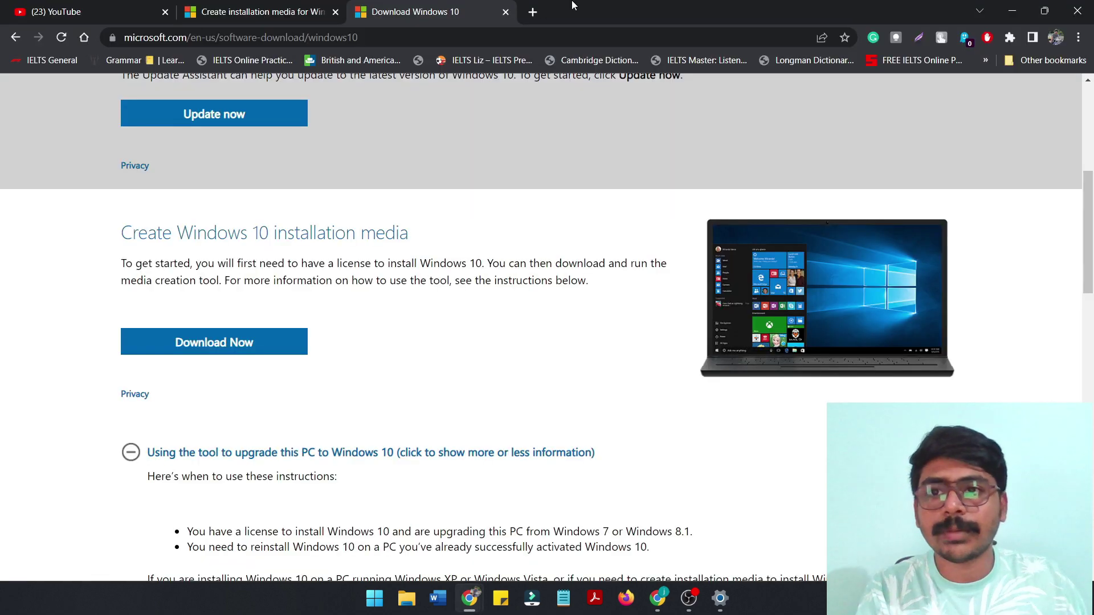
click(542, 12)
text(mega)
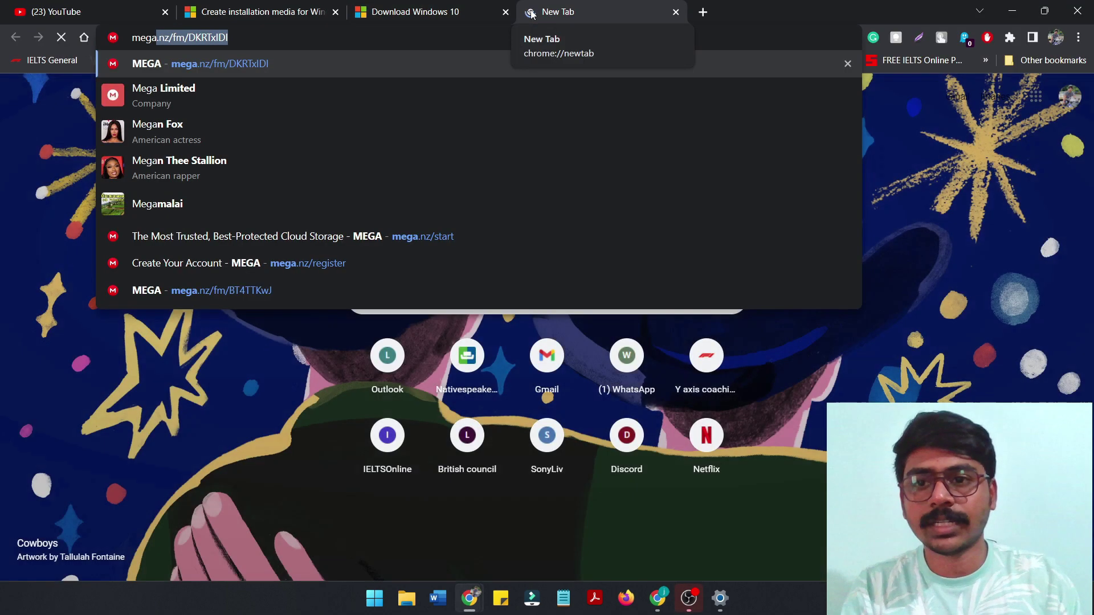
key(Return)
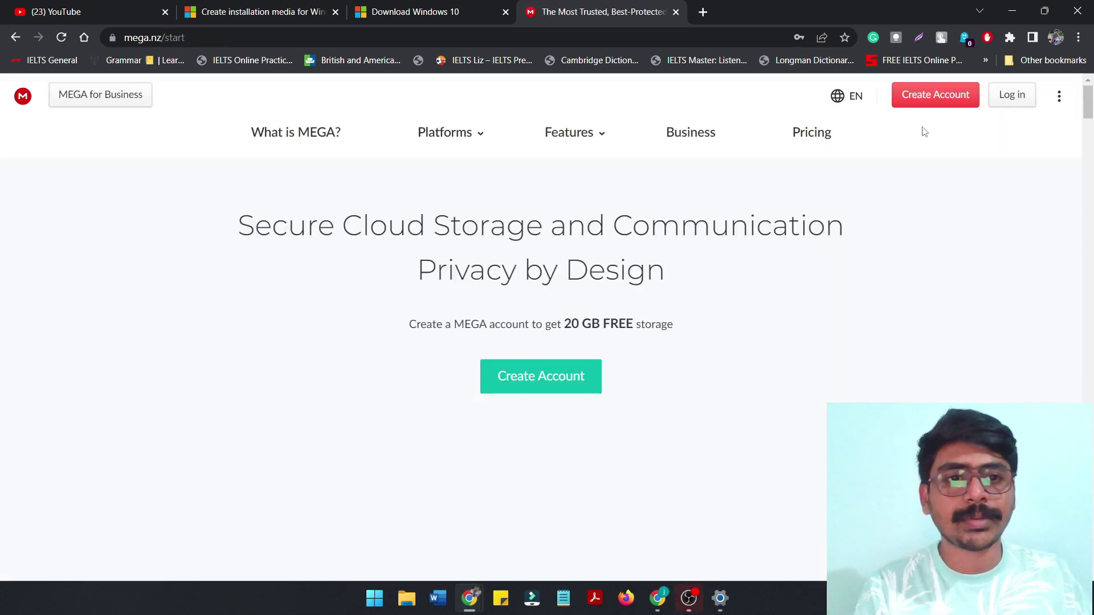
click(927, 96)
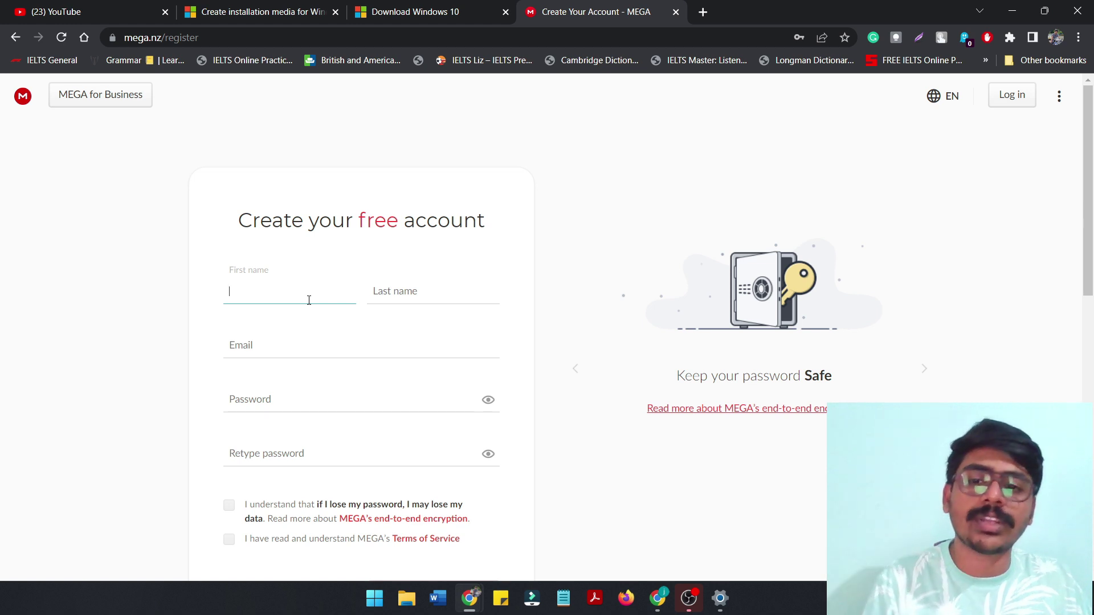
click(676, 11)
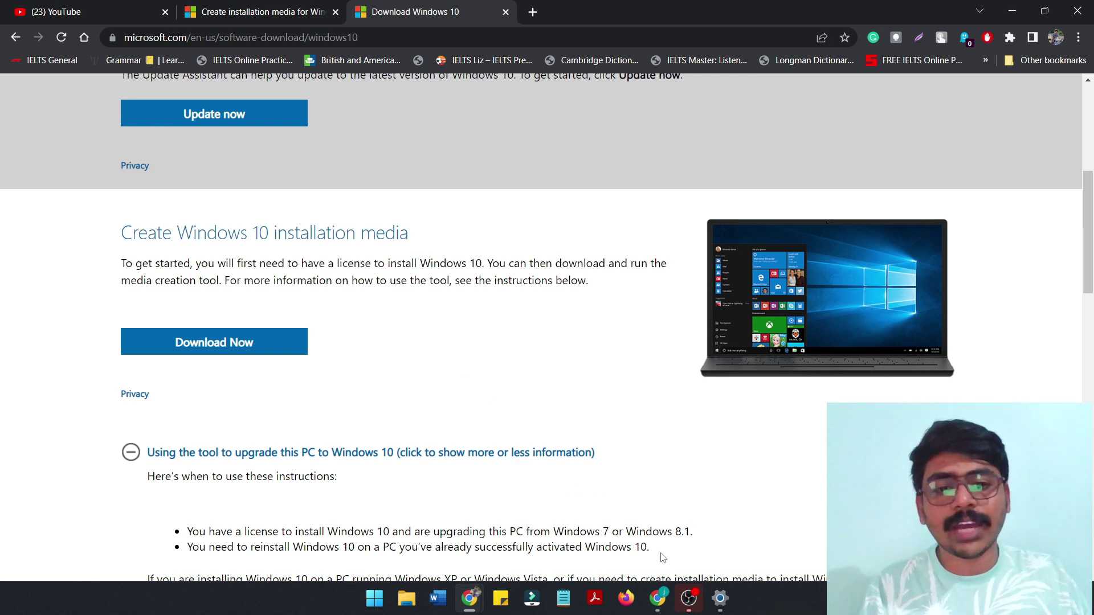
Step: Search Settings for 'recov' and open the Recovery options page
mouse_move(719, 597)
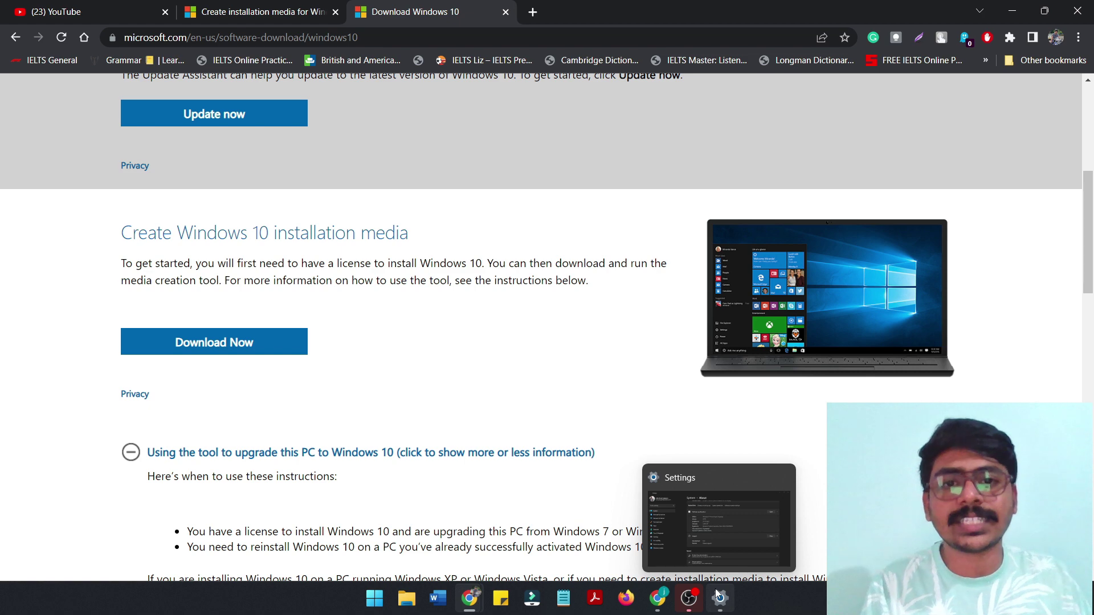
click(719, 597)
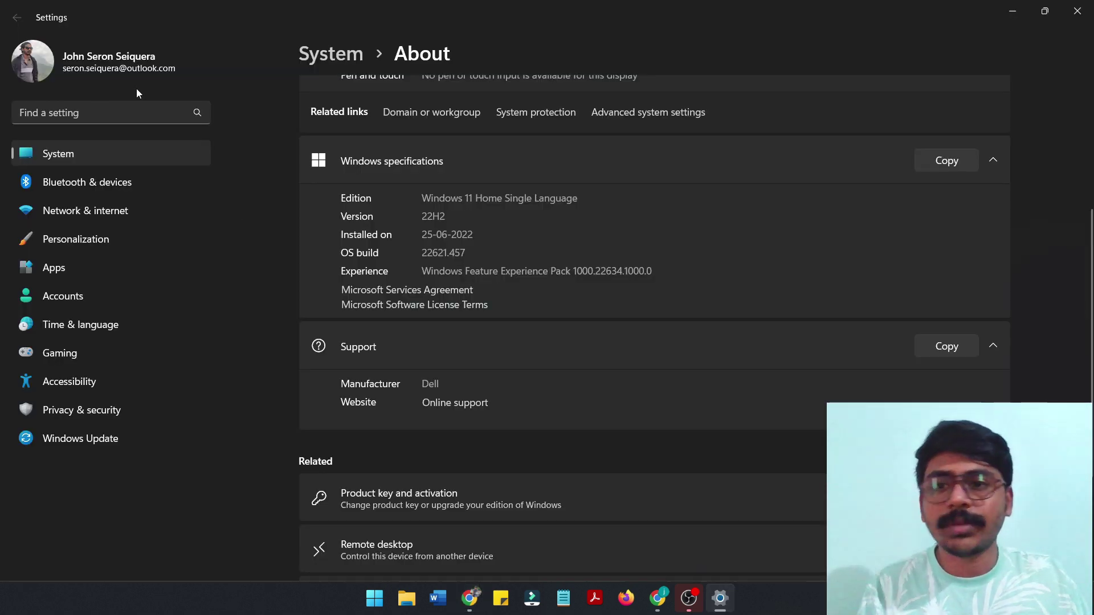
click(124, 112)
text(re)
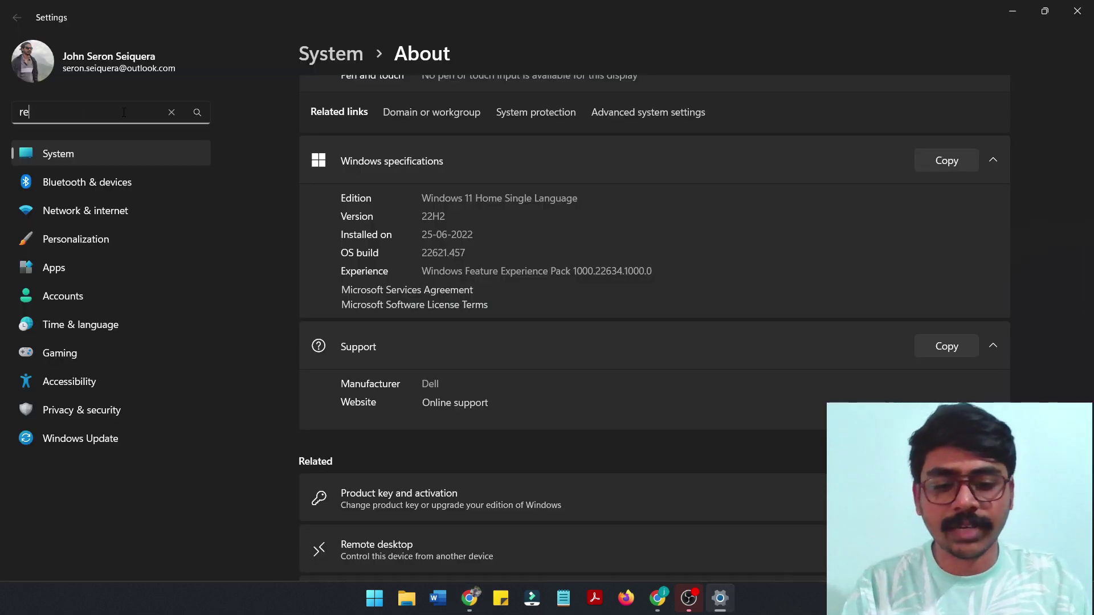
text(cov)
key(Down)
key(Down)
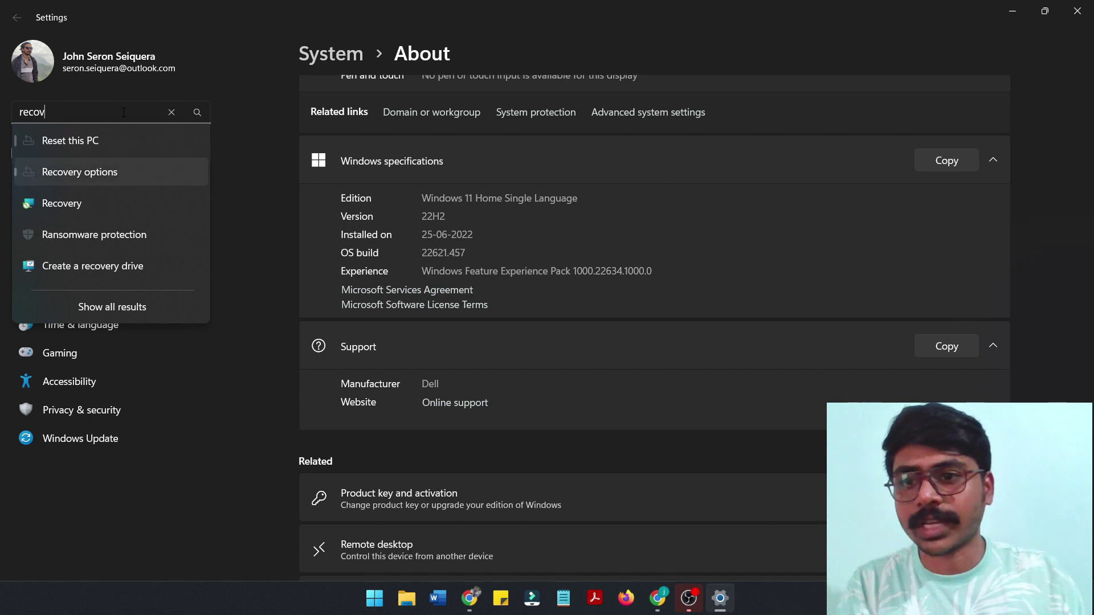
key(Return)
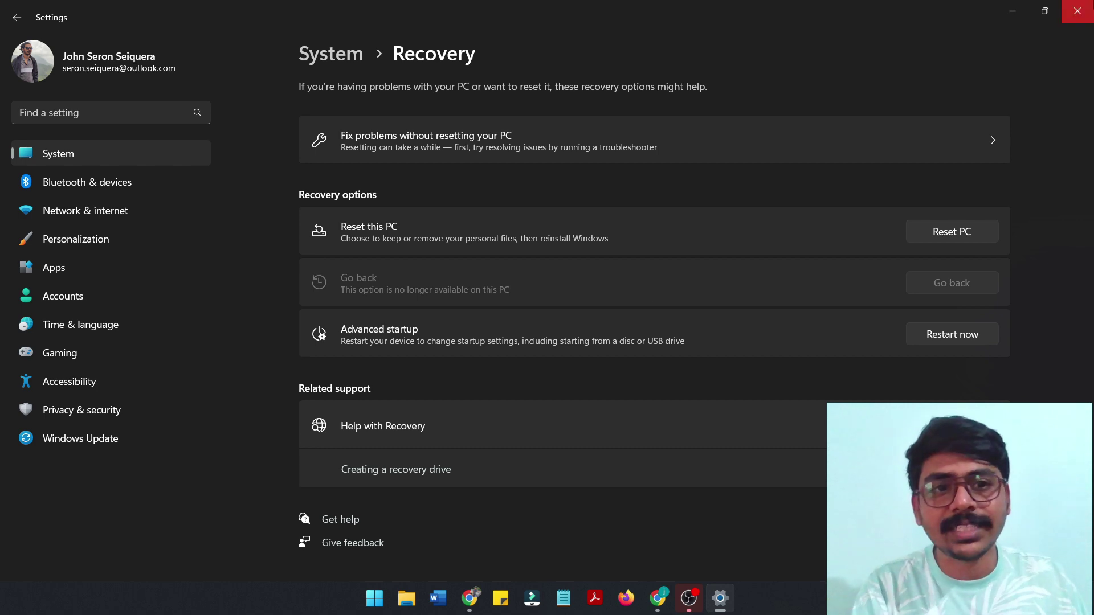
Step: Download the tool under 'Create Windows 10 installation media' and run MediaCreationTool.exe
click(1011, 13)
scroll(373, 233, up, 6)
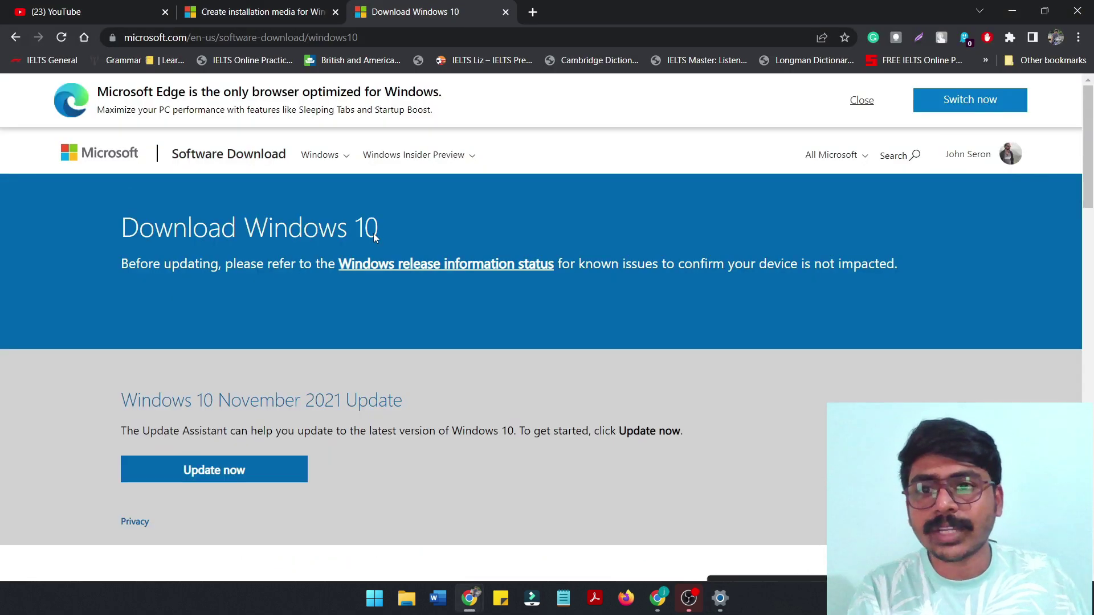
scroll(374, 234, down, 5)
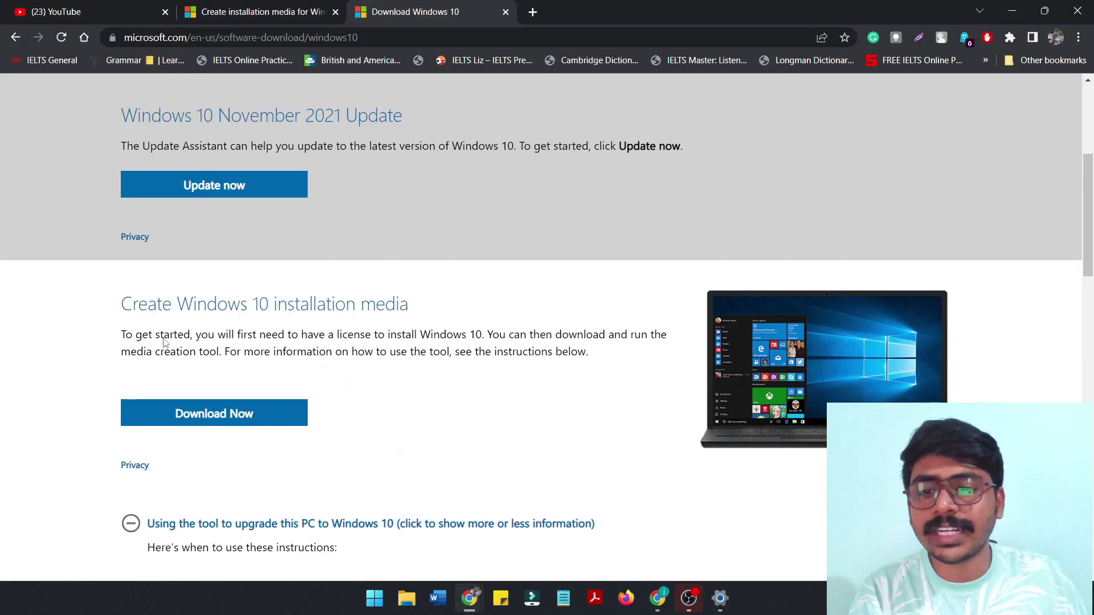
drag(119, 303, 416, 308)
click(433, 308)
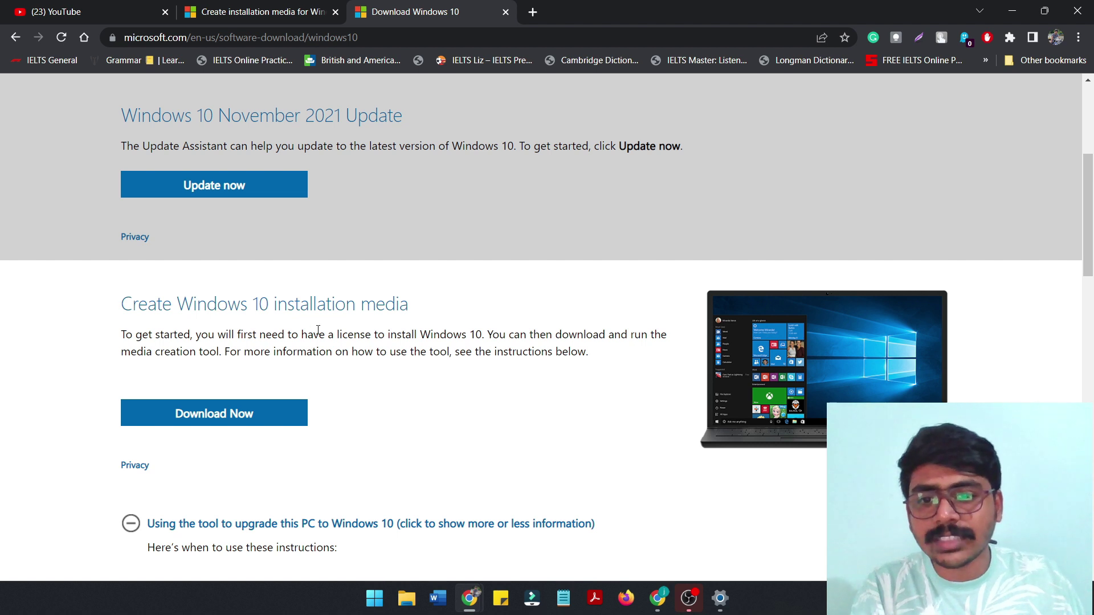
click(263, 420)
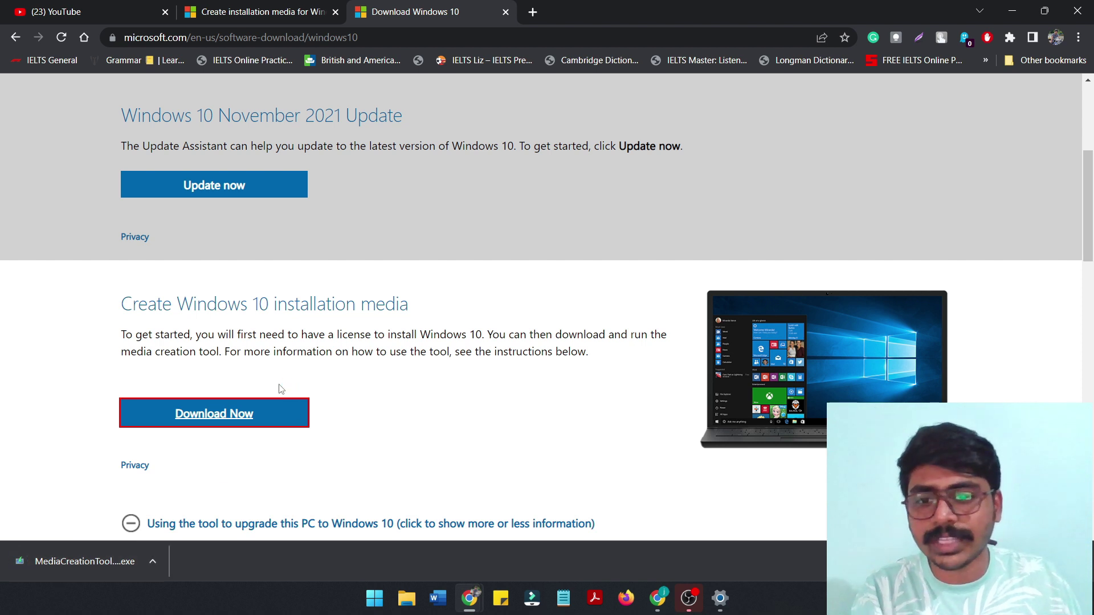
click(89, 563)
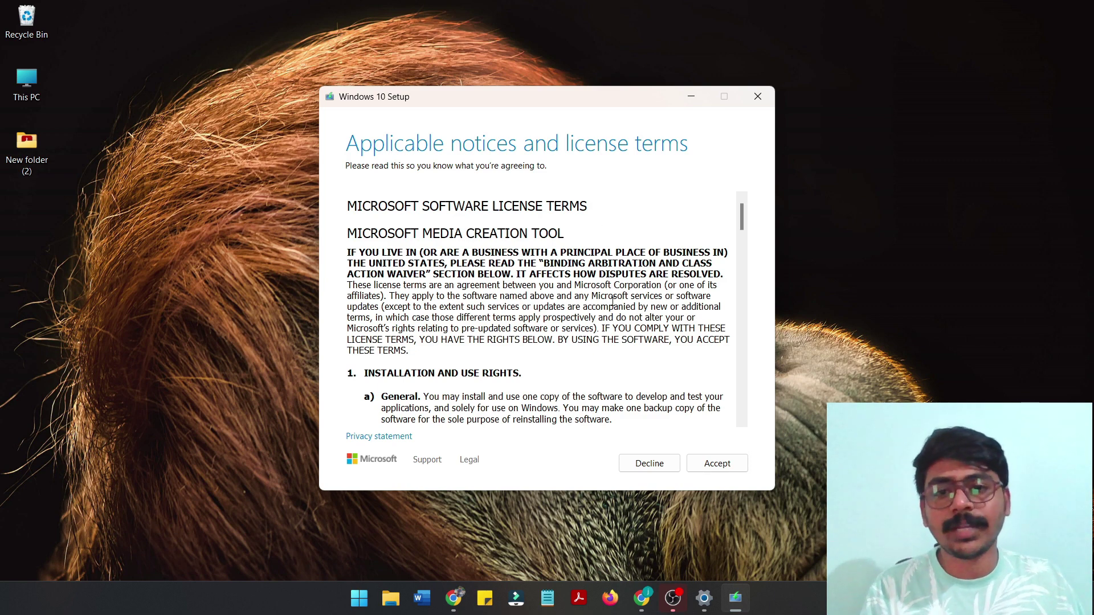
Step: Read the license terms down to section 13, then bring up the Start menu
scroll(613, 301, down, 10)
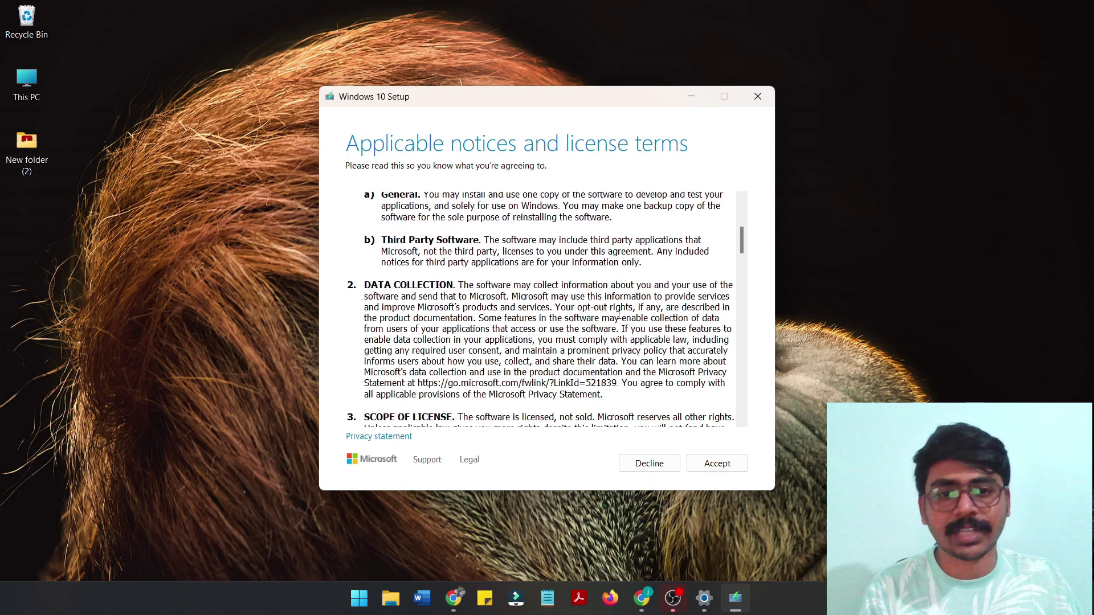
scroll(619, 314, down, 20)
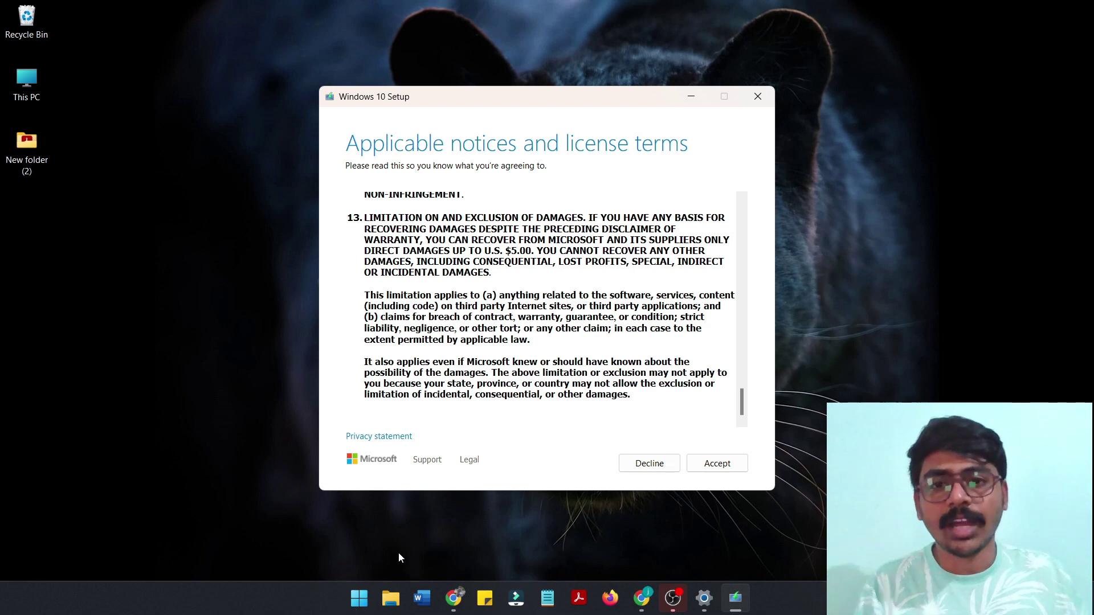
click(359, 599)
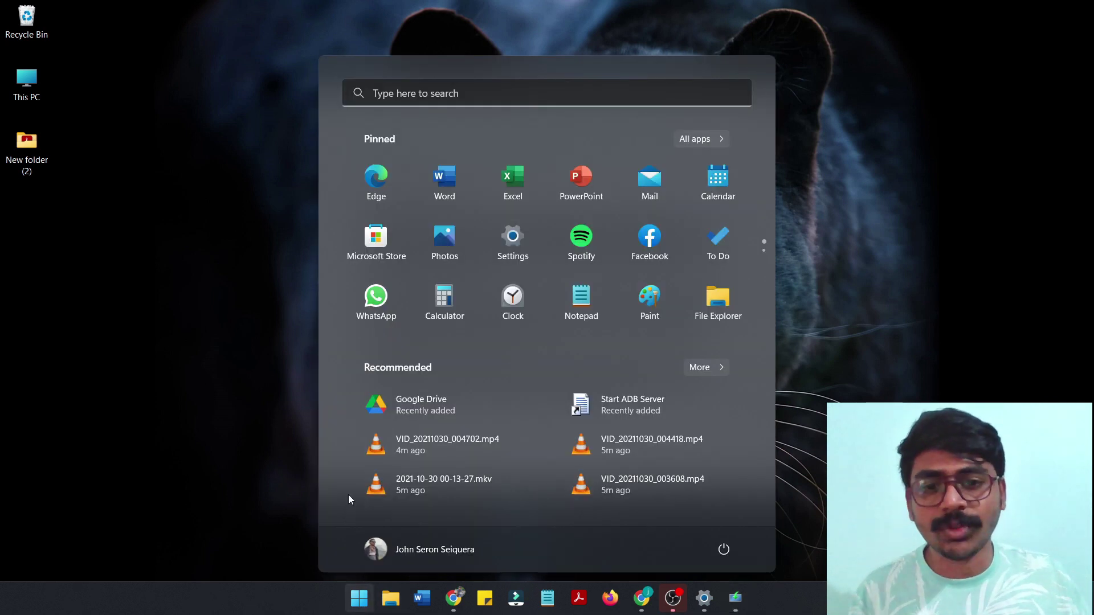
Step: Search 'proc' in Start and view the product key and activation details
text(proc)
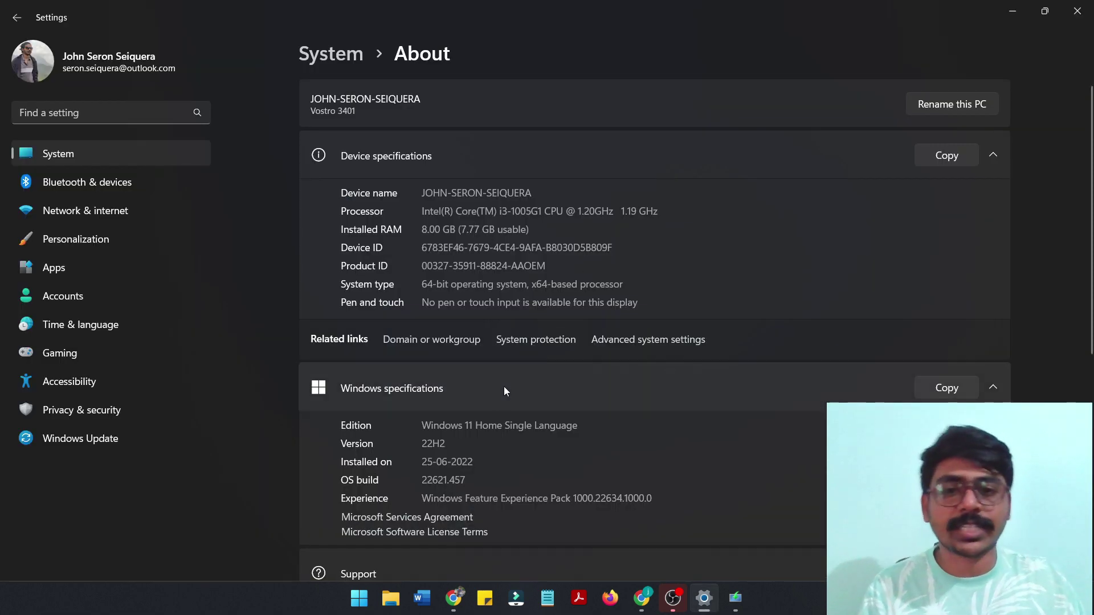
scroll(504, 387, down, 7)
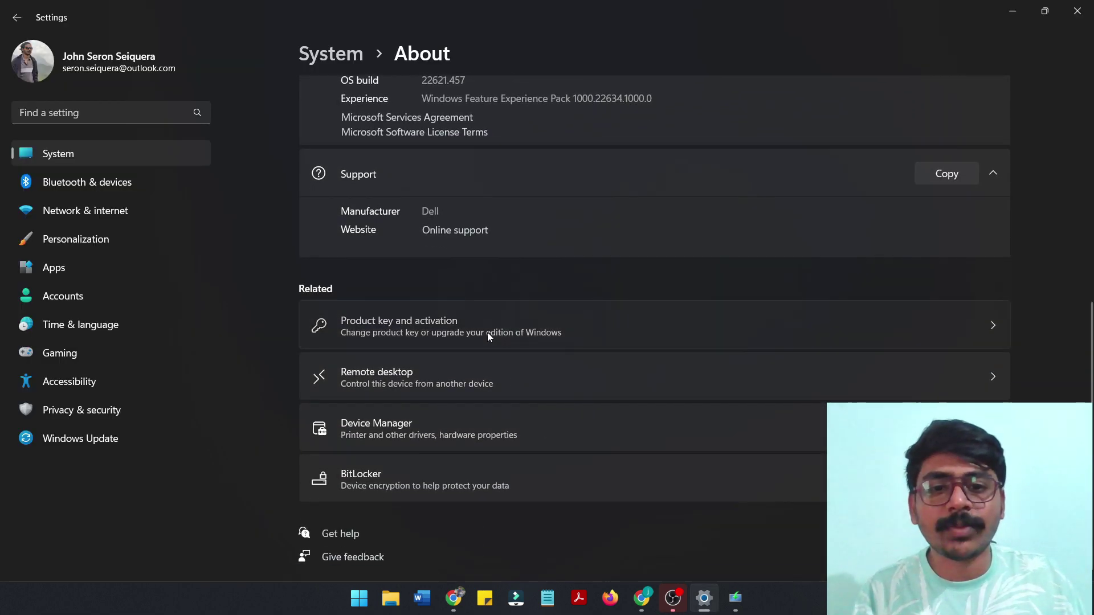
click(626, 329)
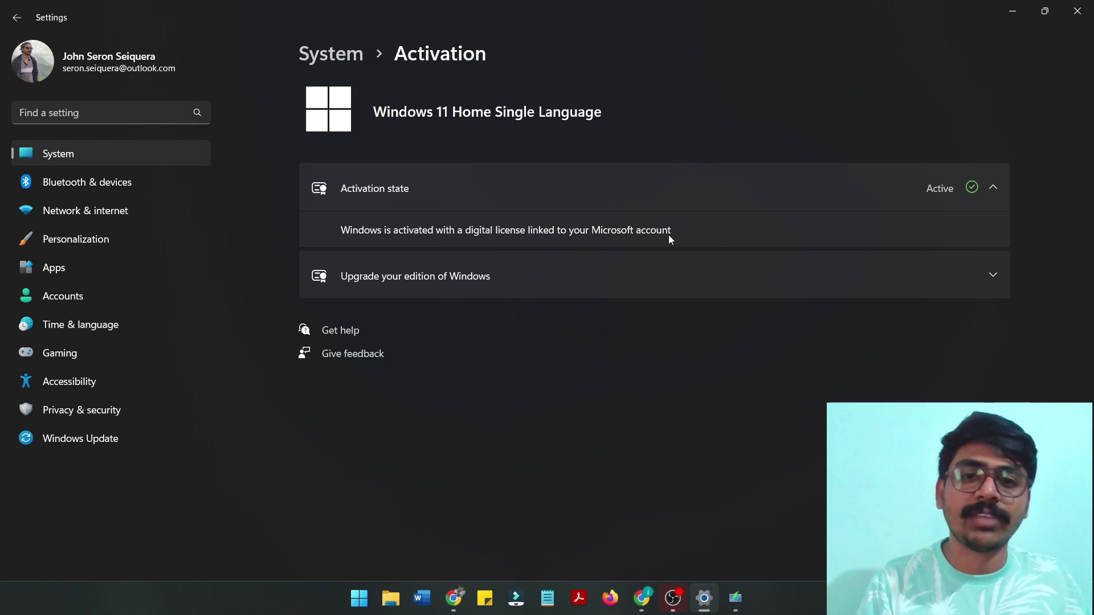
Step: Close Settings, accept the license, and choose 'Upgrade this PC now' to start downloading
click(1079, 10)
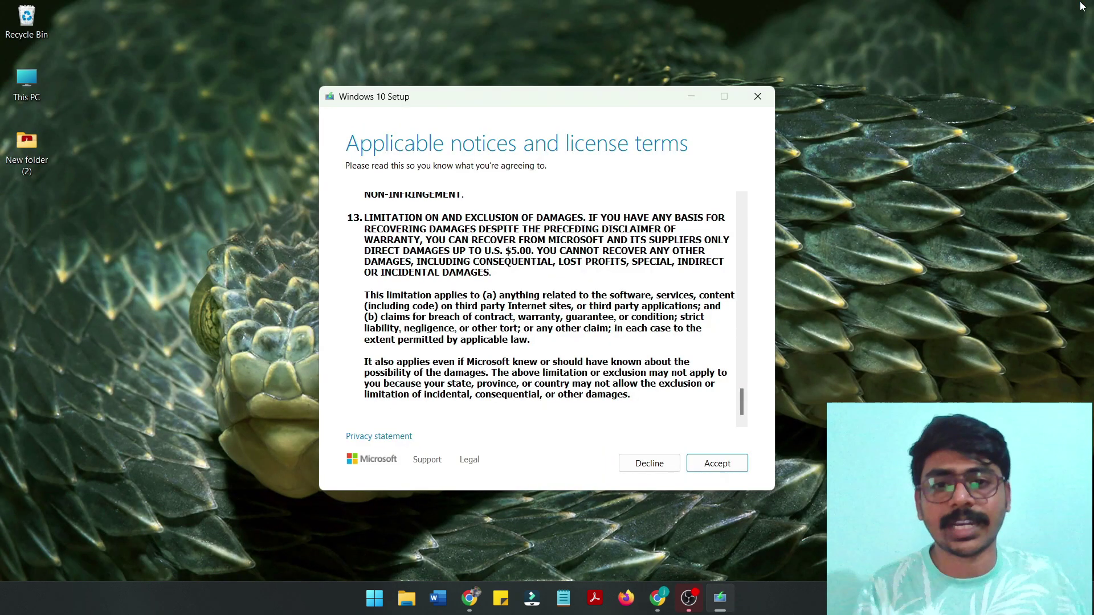
click(739, 468)
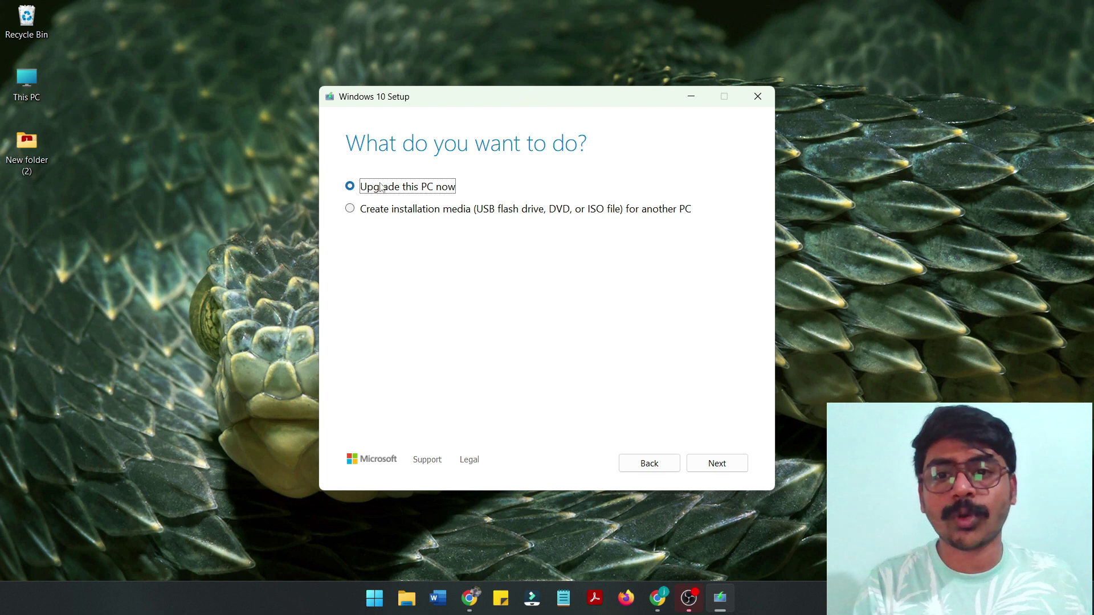
click(718, 467)
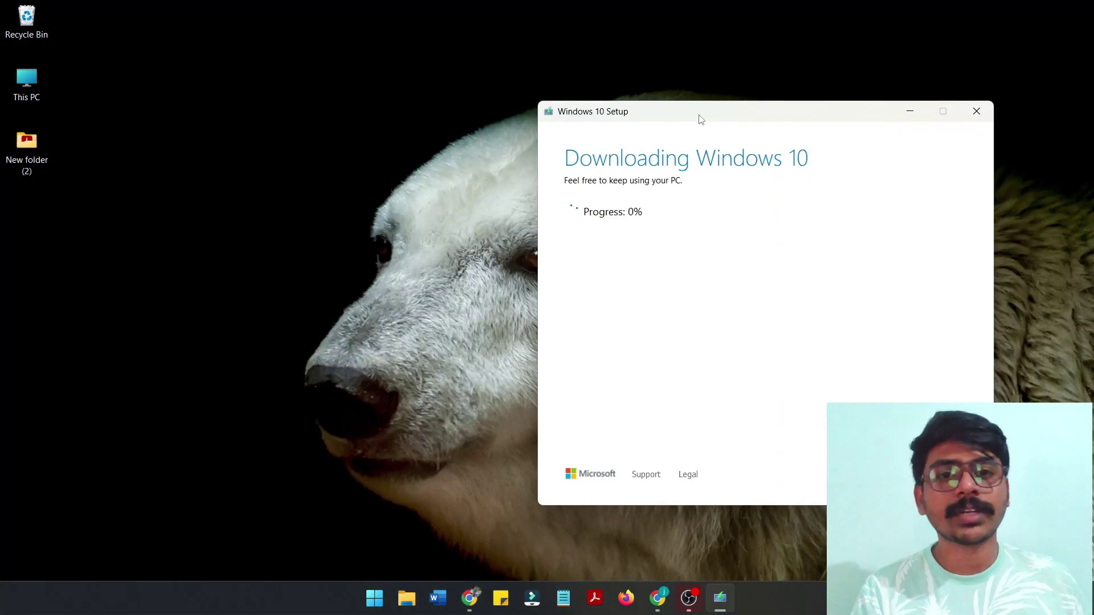
drag(698, 117, 589, 95)
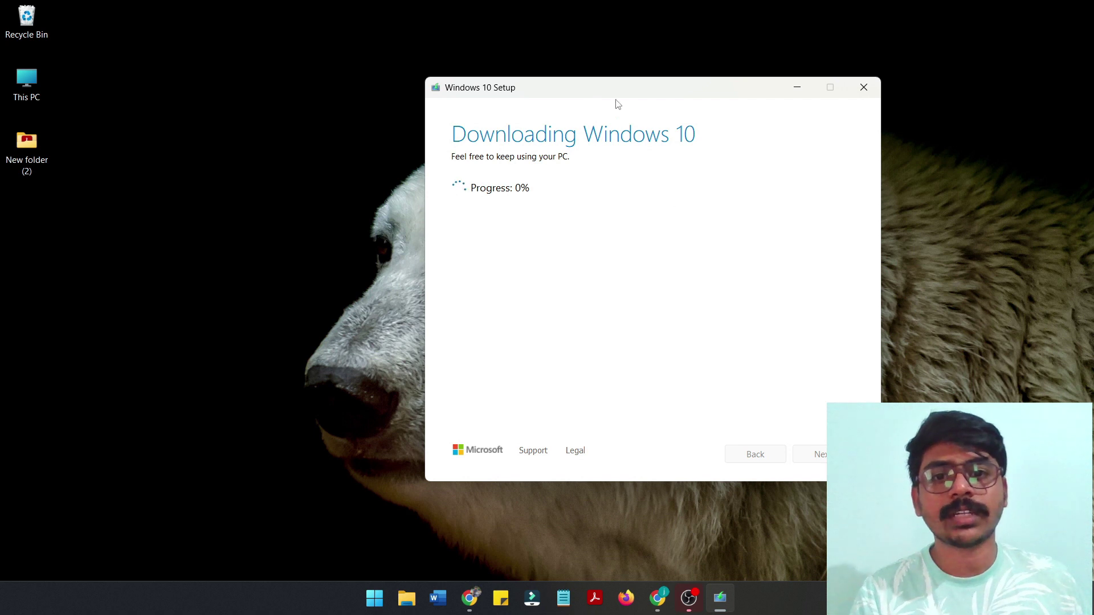